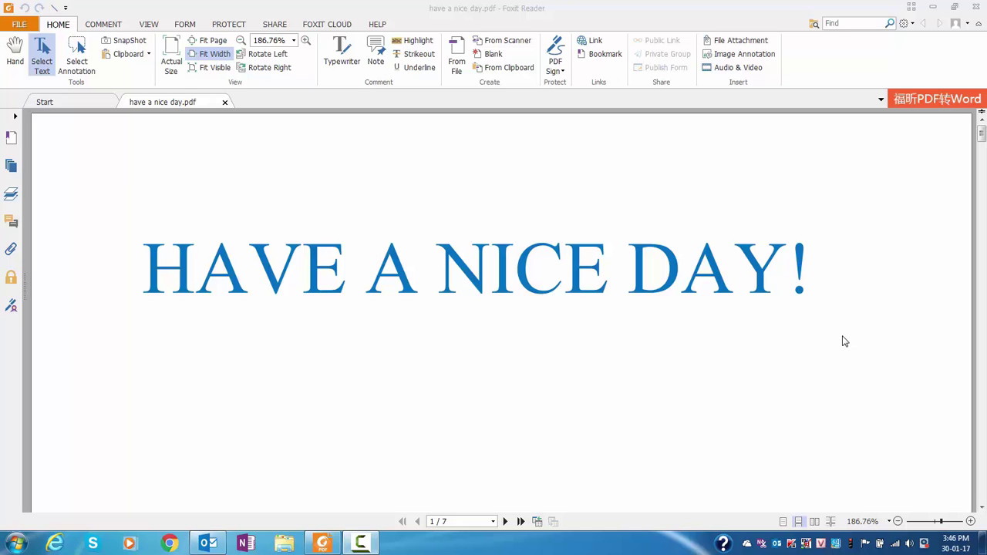
# Switch from have a nice day.pdf in Foxit Reader to the Outlook inbox
pyautogui.moveTo(144, 475); pyautogui.dragTo(597, 471)
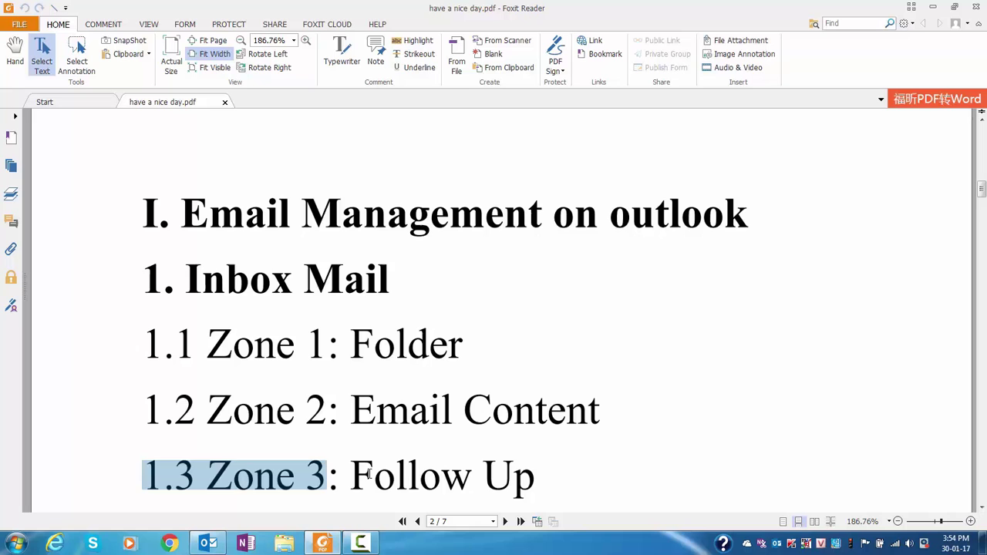
pyautogui.click(350, 476)
# Show the colour category list from the HOME ribbon's Categorize dropdown for the Xin phep ra ngoai email
pyautogui.click(208, 542)
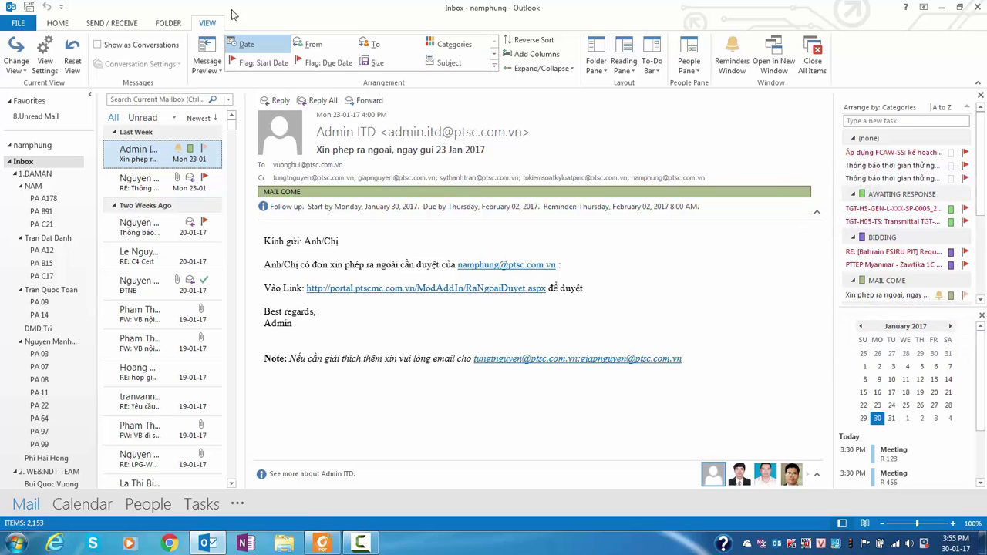
pyautogui.click(56, 24)
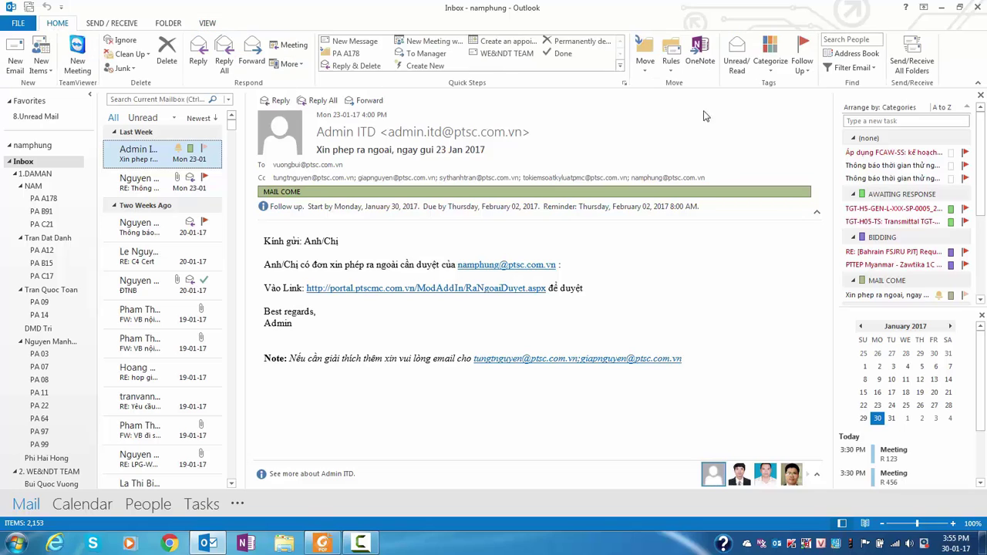
pyautogui.click(782, 73)
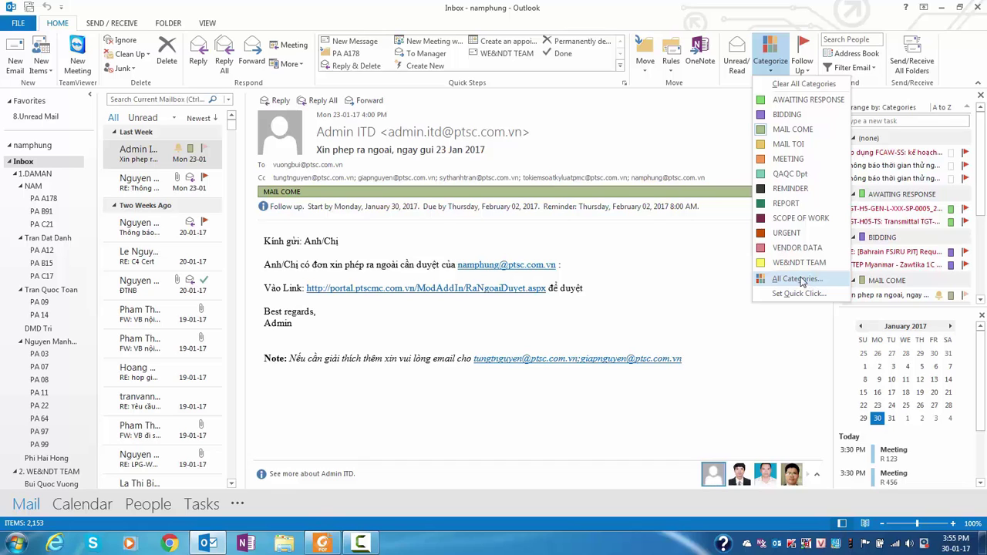
# Start a new colour category in the Color Categories manager and name it ABC
pyautogui.click(797, 281)
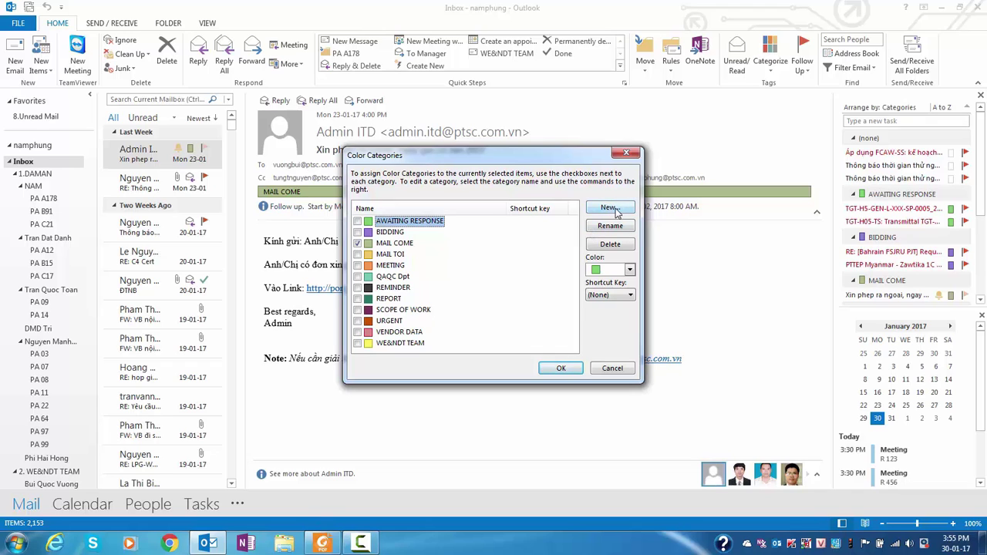
pyautogui.click(613, 210)
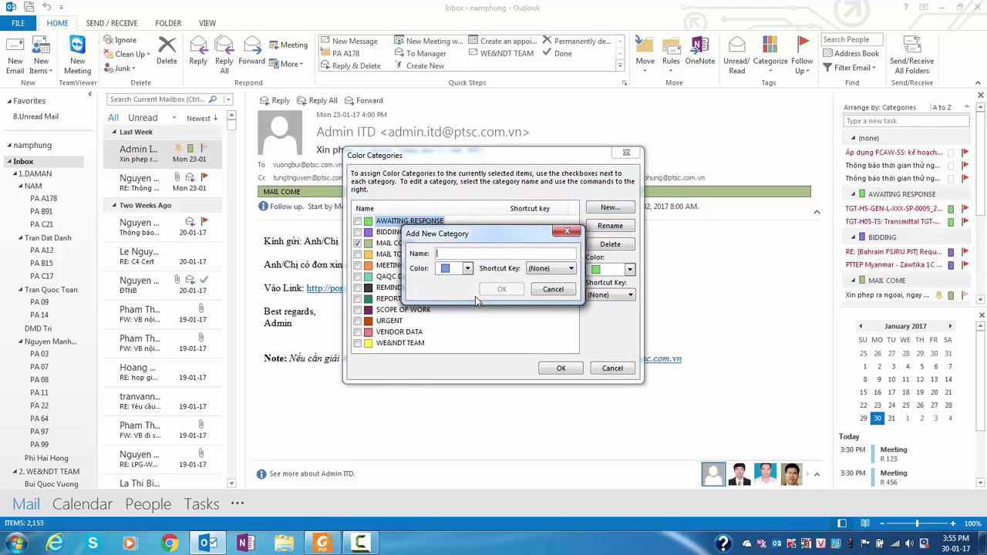
pyautogui.write('MAI')
pyautogui.press('BackSpace')
pyautogui.press('BackSpace')
pyautogui.press('BackSpace')
pyautogui.write('E')
pyautogui.press('BackSpace')
pyautogui.write('ABC')
# Keep blue as ABC's colour, then apply the checked categories to the Xin phep ra ngoai email
pyautogui.click(467, 269)
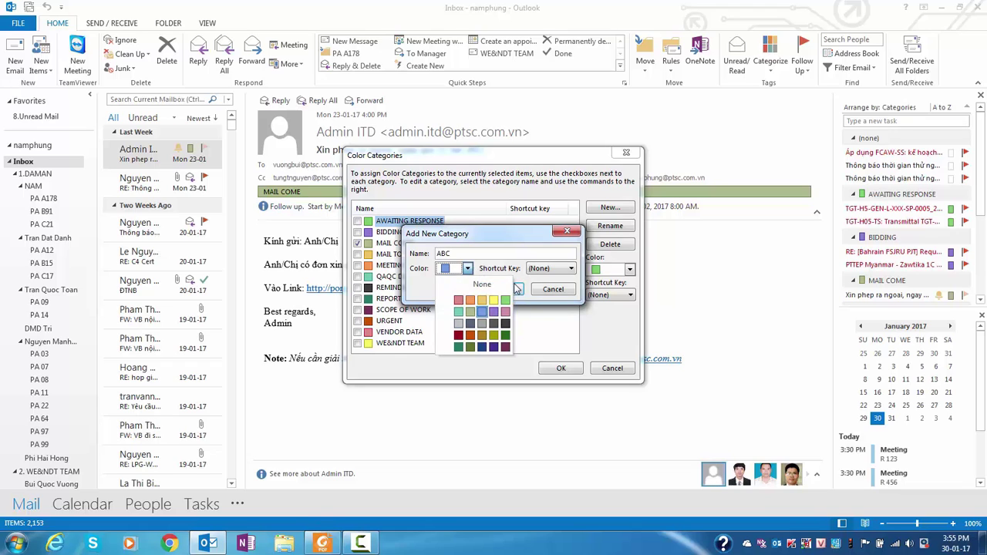
pyautogui.click(517, 246)
pyautogui.click(505, 290)
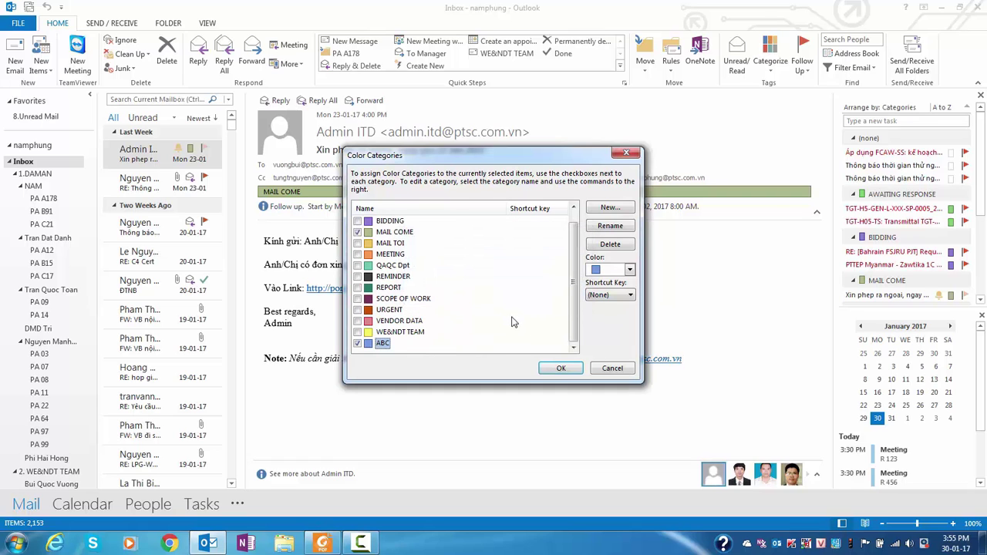
pyautogui.click(560, 368)
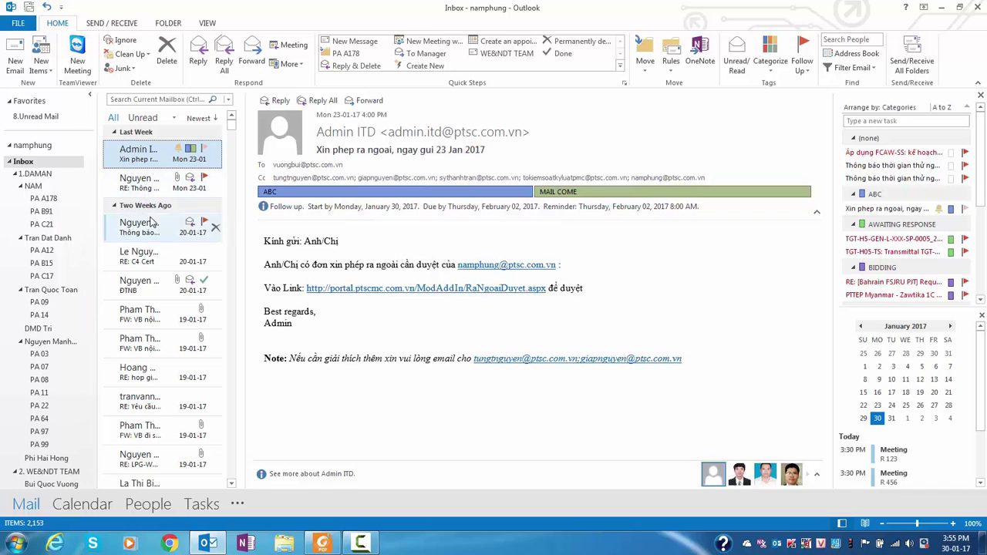
# Open the RE: C4 Cert email from two weeks ago and flag it for follow-up
pyautogui.click(125, 230)
pyautogui.click(141, 263)
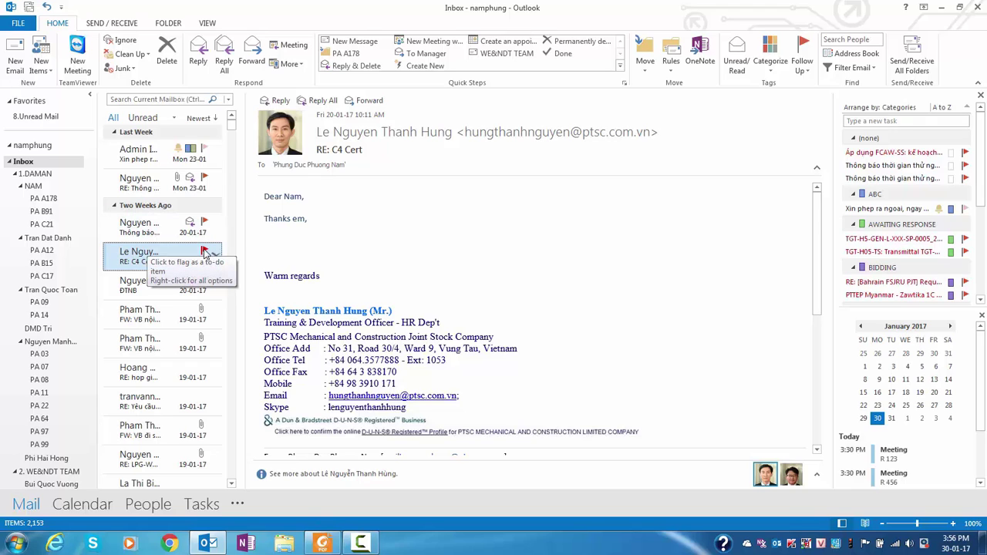
pyautogui.click(204, 252)
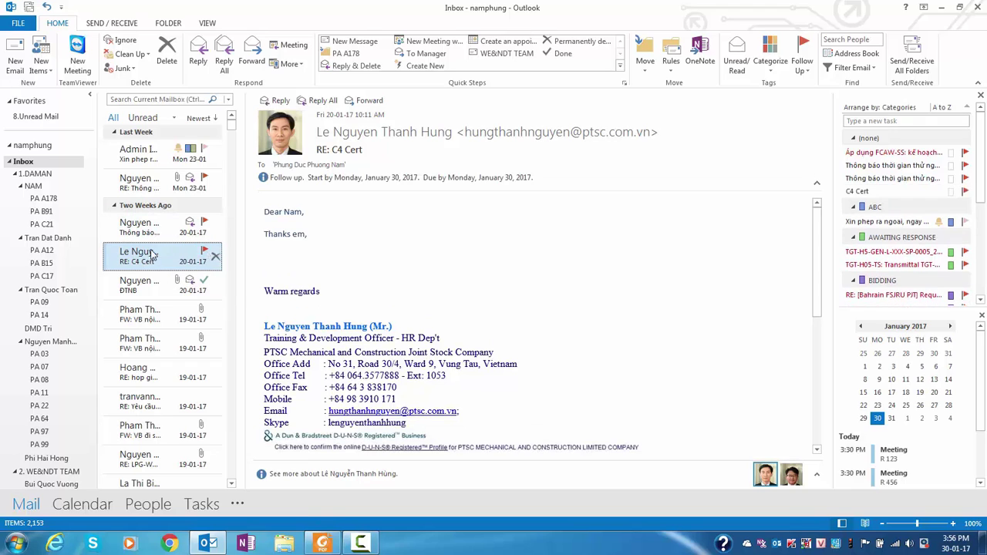
# Assign the ABC category to the RE: C4 Cert email from its context menu
pyautogui.rightClick(146, 256)
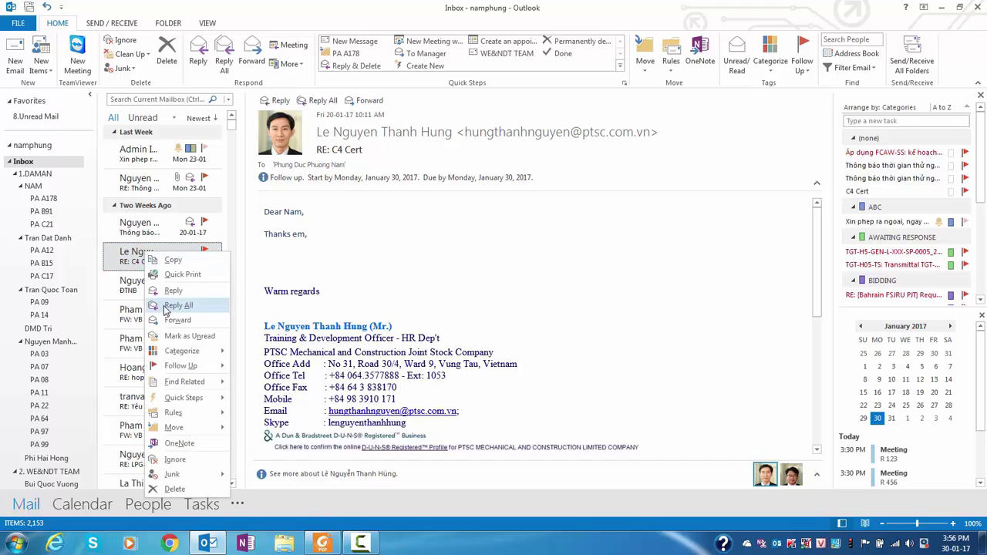
pyautogui.moveTo(198, 352)
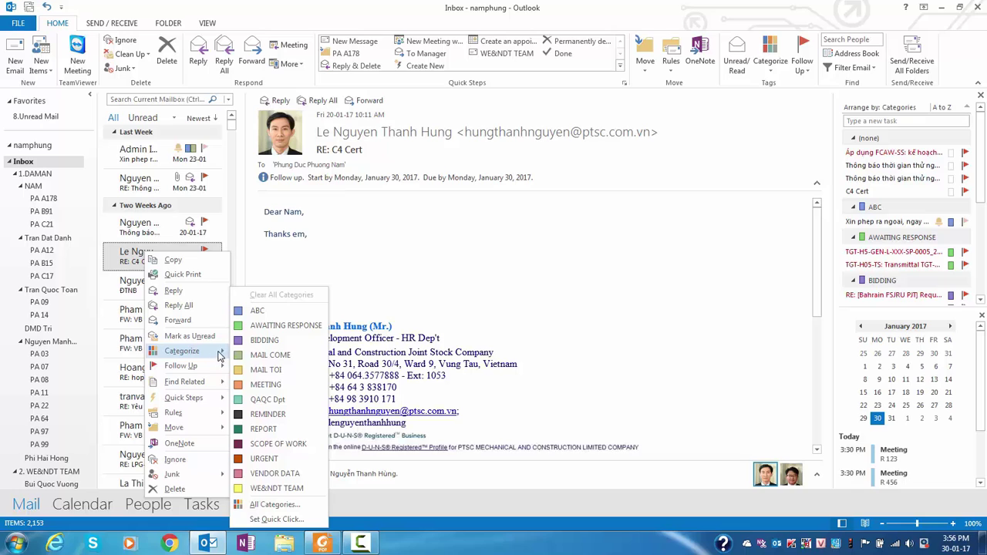
pyautogui.click(258, 311)
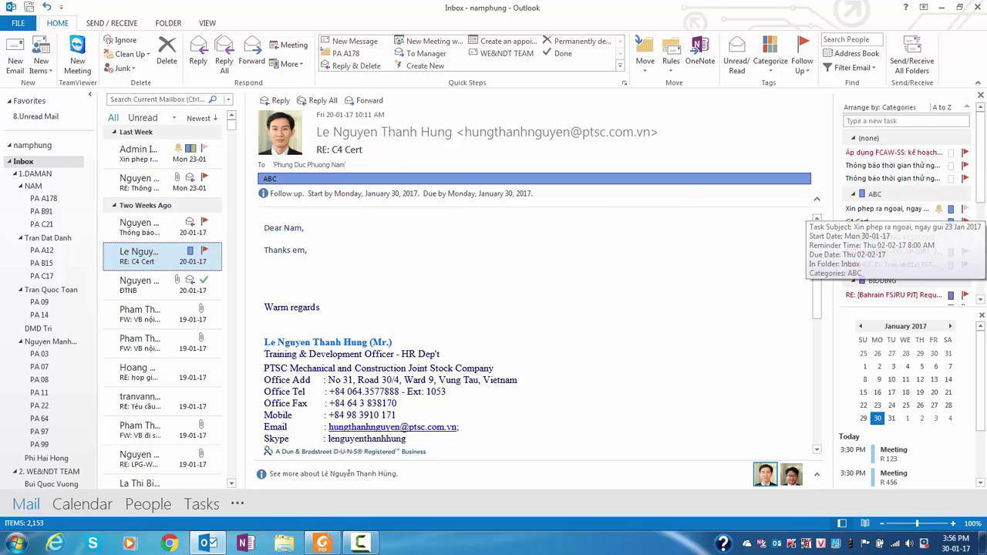
pyautogui.scroll(-1, 982, 168)
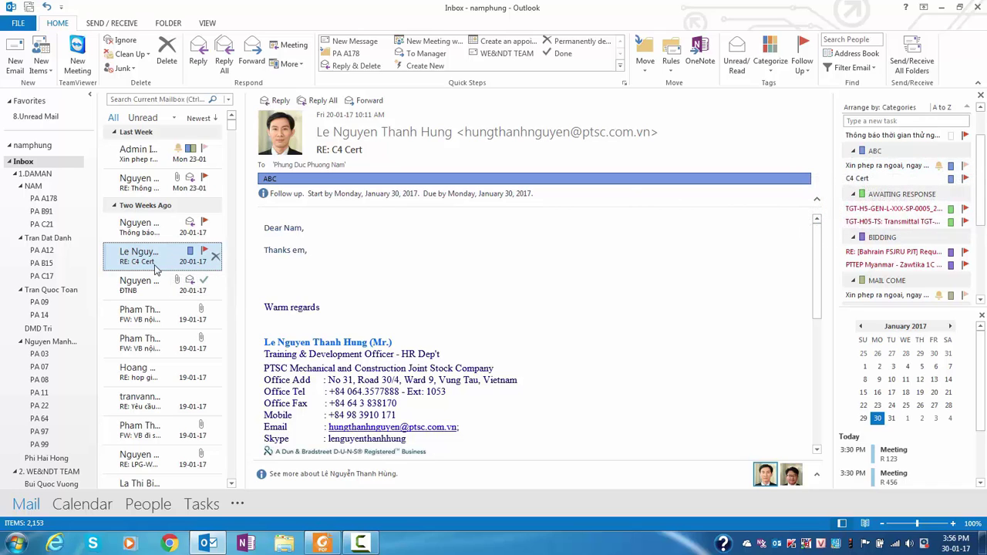
# Add a custom follow-up reminder and set the due date to February 2, 2017
pyautogui.click(810, 74)
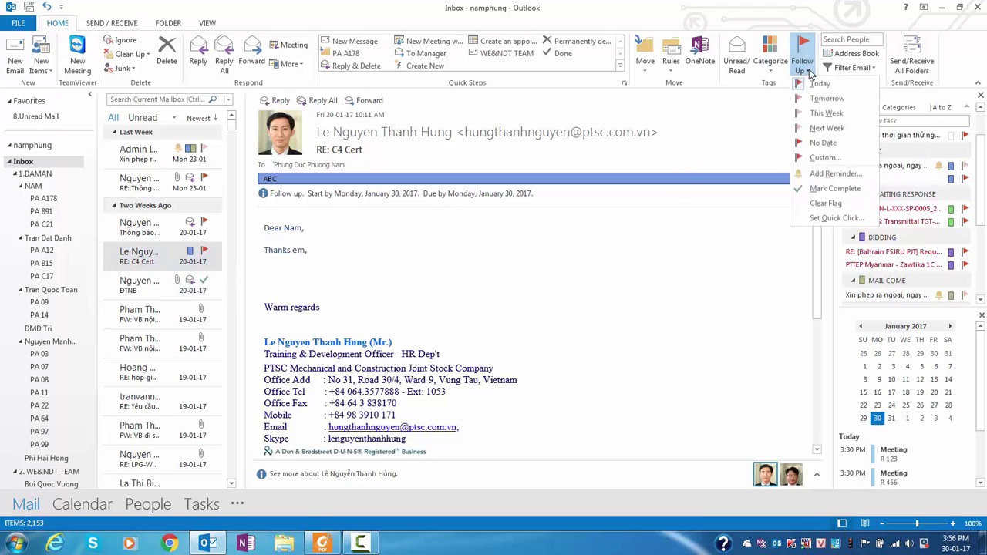
pyautogui.click(823, 176)
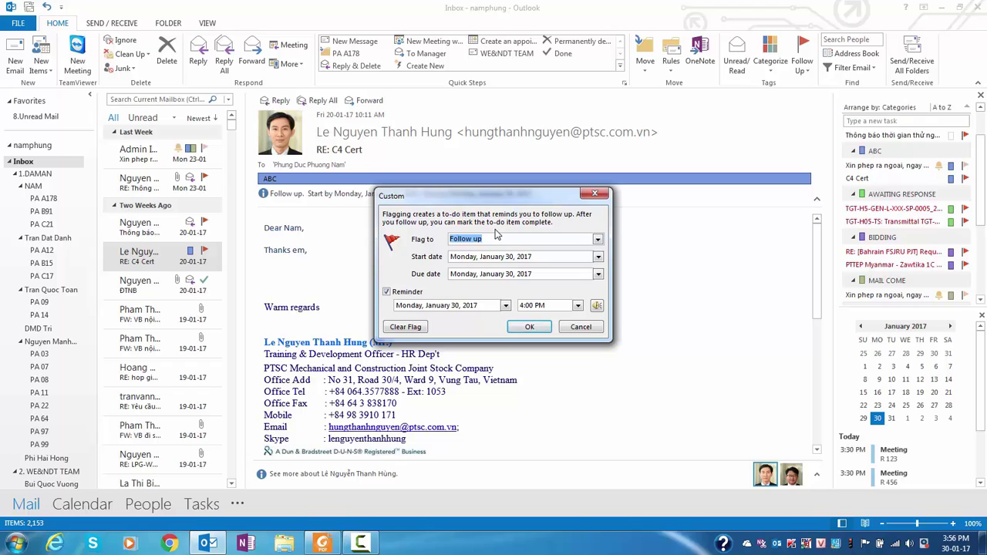
pyautogui.click(597, 276)
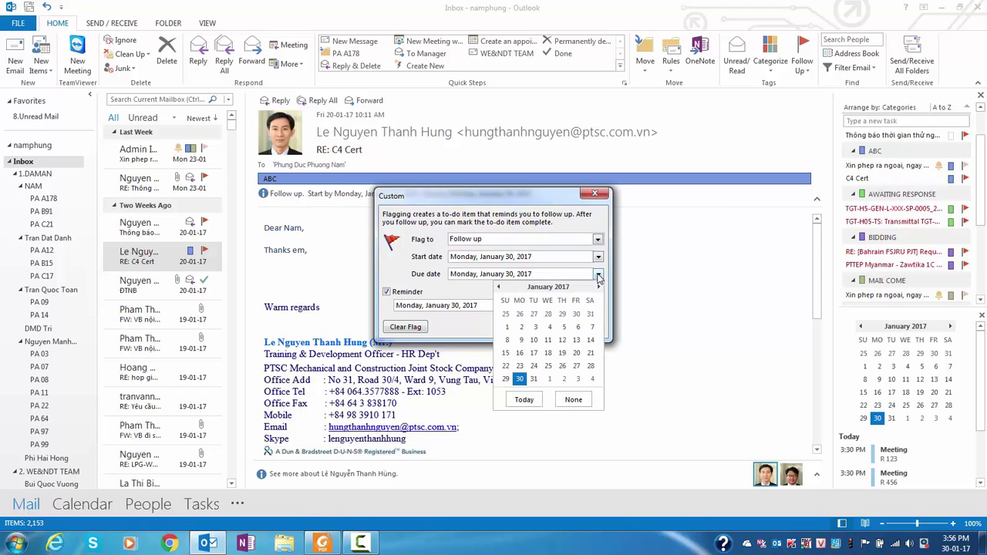
pyautogui.click(563, 378)
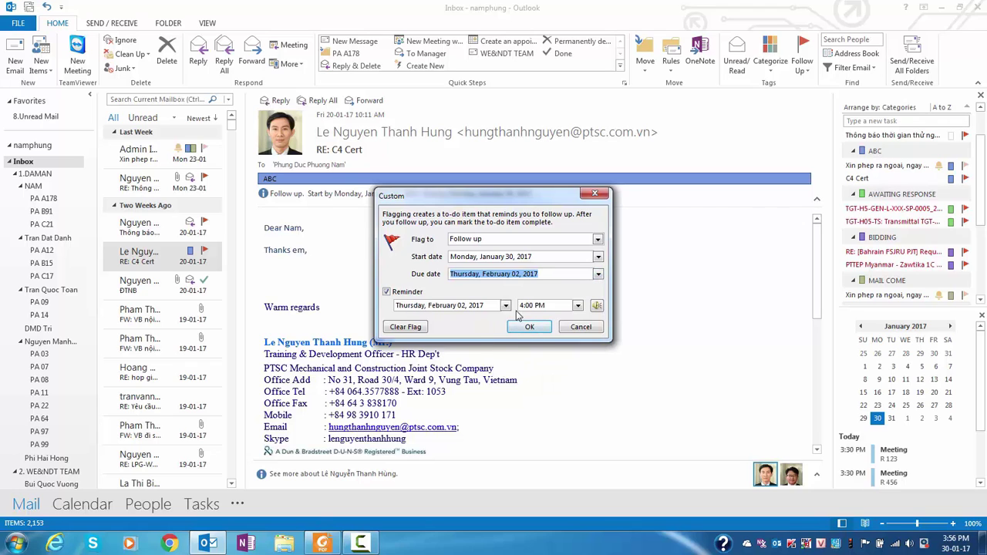
# Set the reminder for February 2 at 7:30 AM and confirm the custom flag
pyautogui.click(505, 305)
pyautogui.click(505, 305)
pyautogui.click(505, 305)
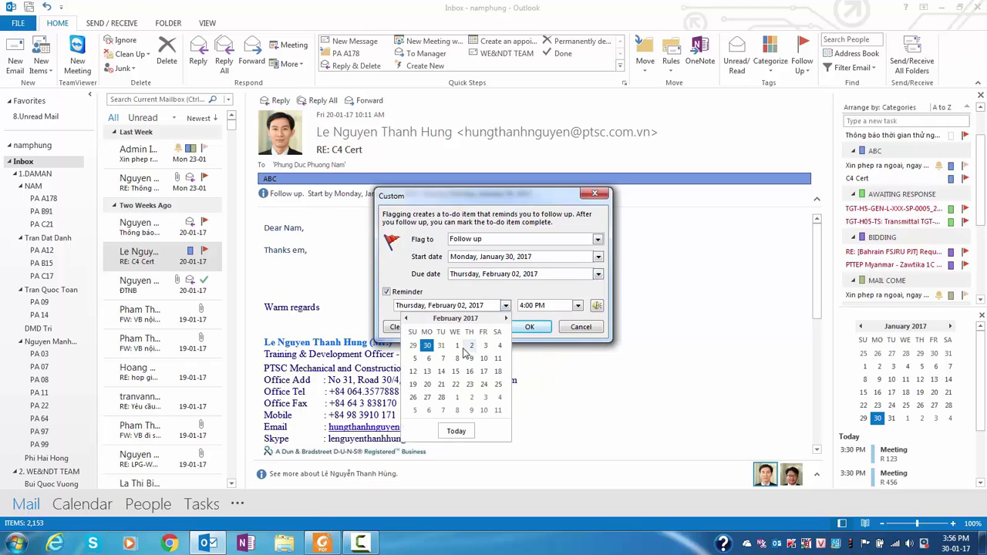
pyautogui.click(470, 347)
pyautogui.click(577, 305)
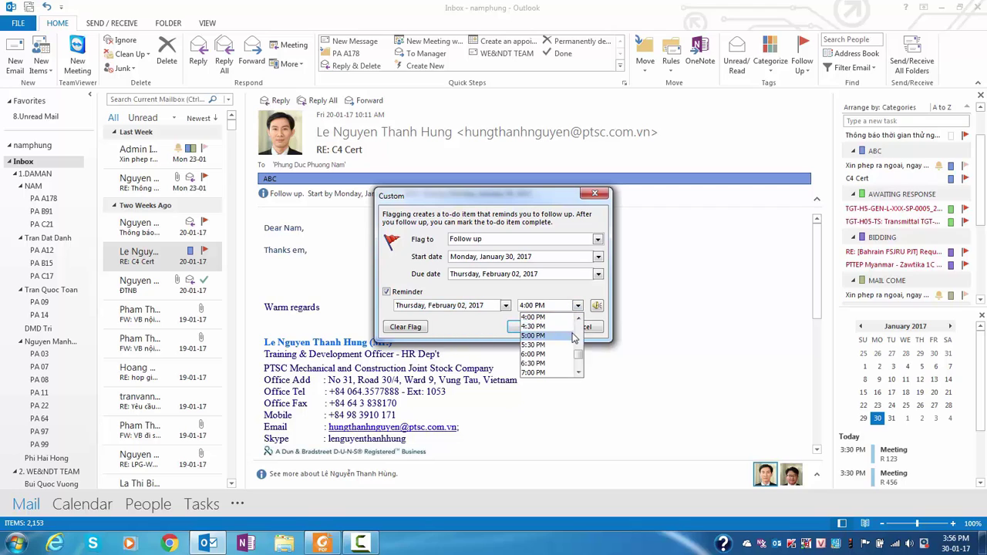
pyautogui.scroll(7, 574, 337)
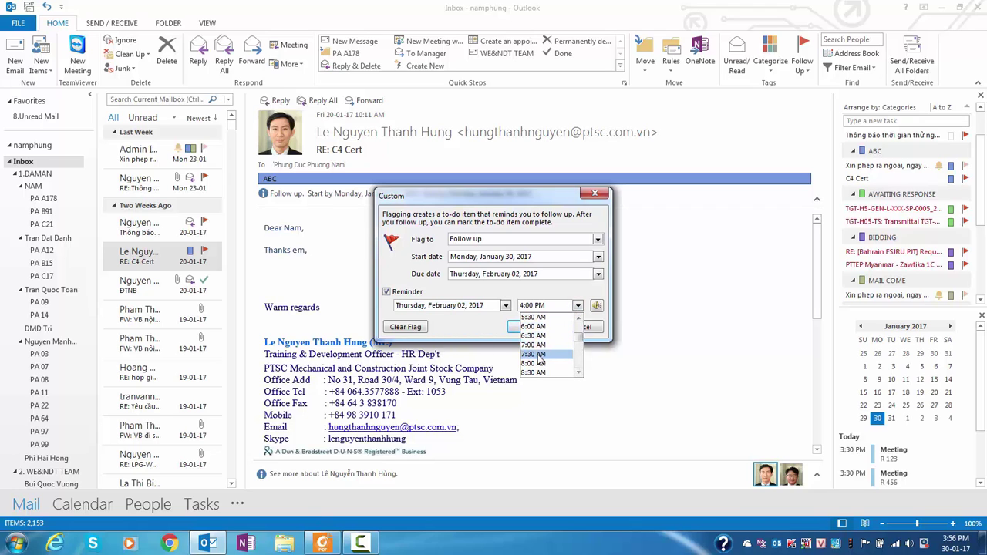
pyautogui.click(537, 355)
pyautogui.click(529, 326)
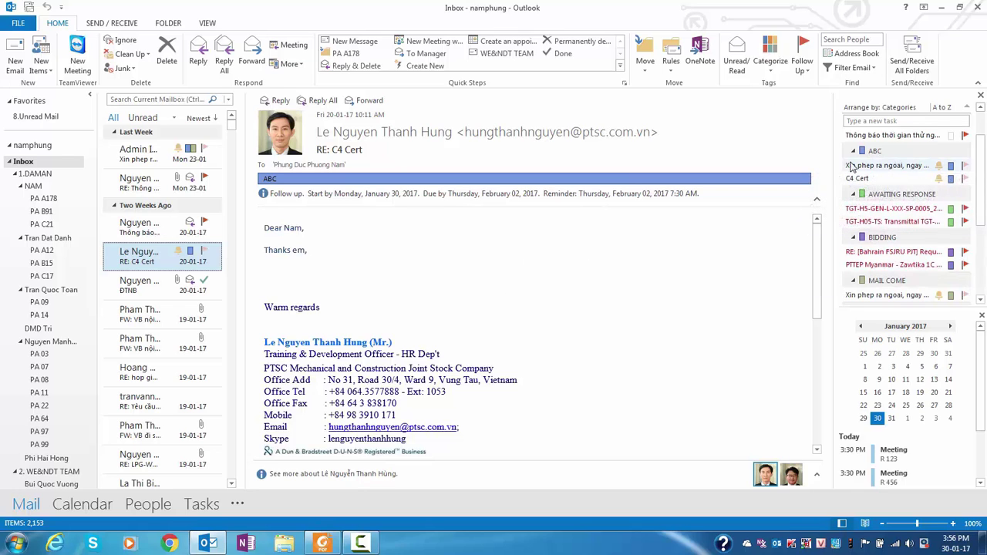
pyautogui.moveTo(908, 164)
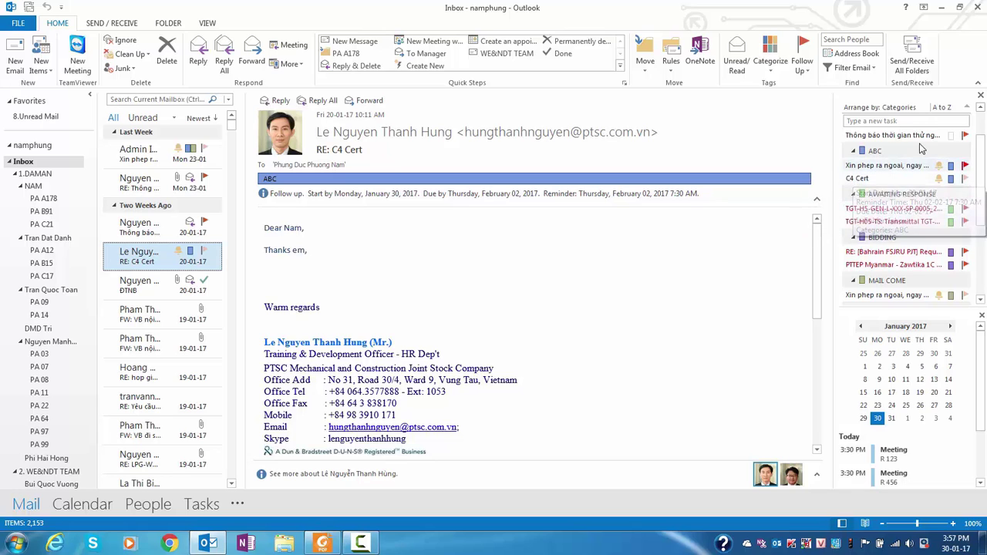
pyautogui.moveTo(965, 164)
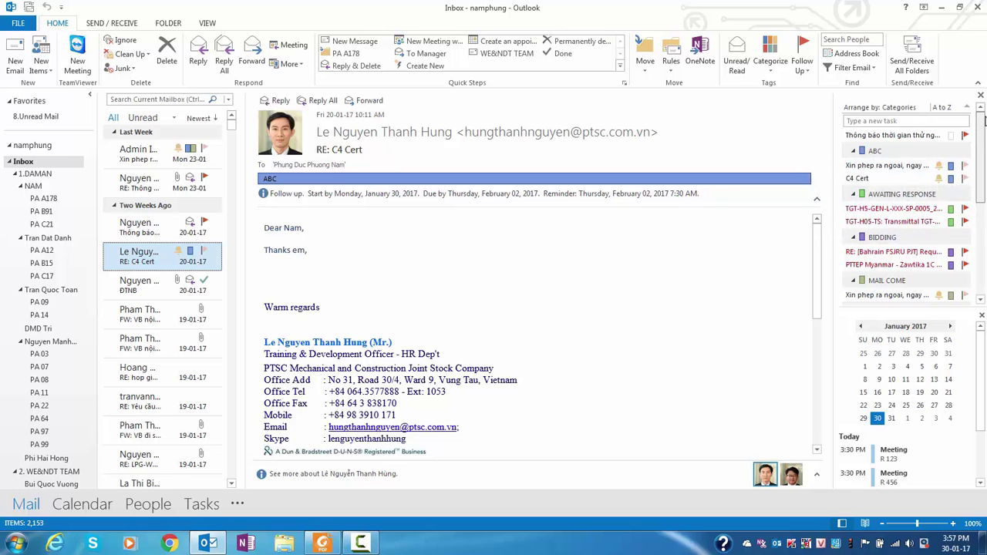
pyautogui.scroll(1, 970, 162)
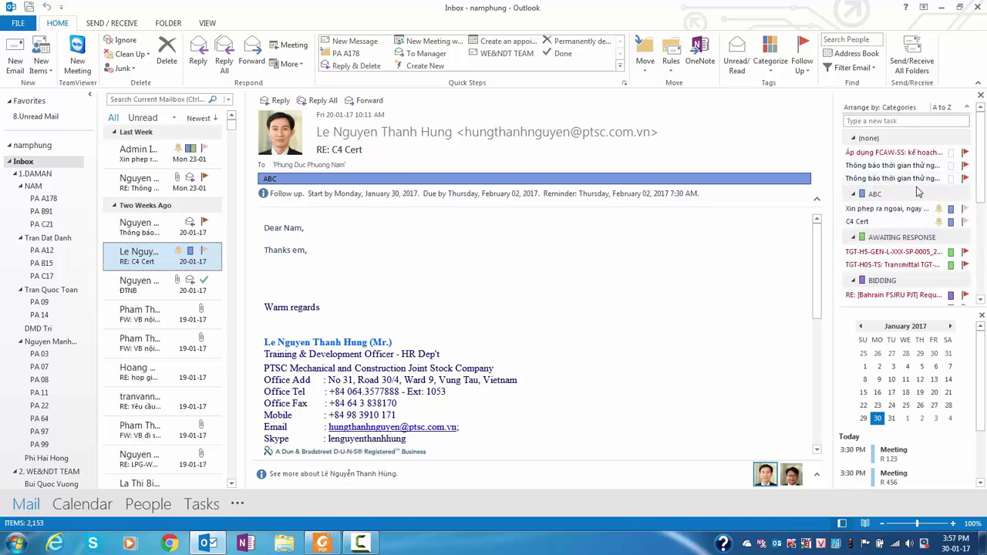
pyautogui.scroll(-2, 977, 185)
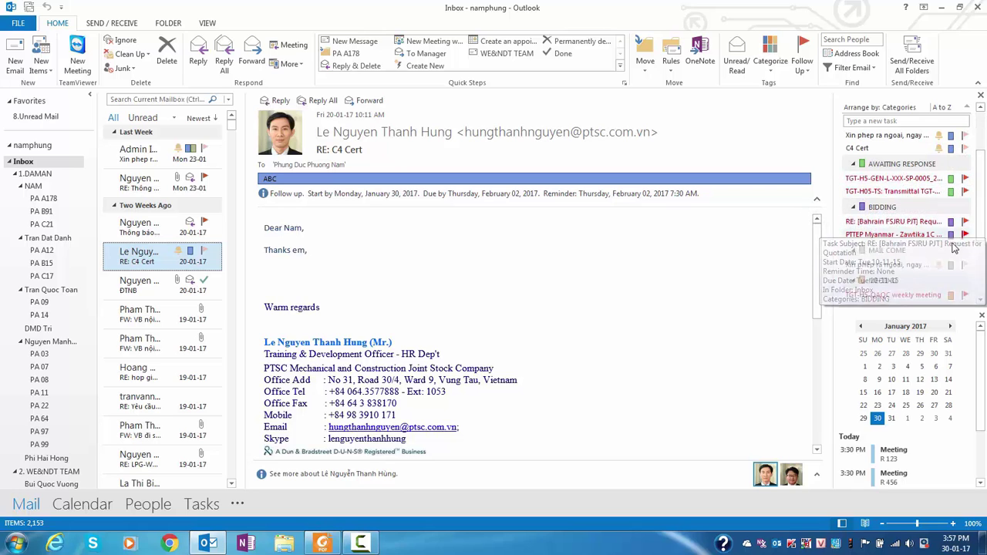
pyautogui.scroll(-2, 983, 235)
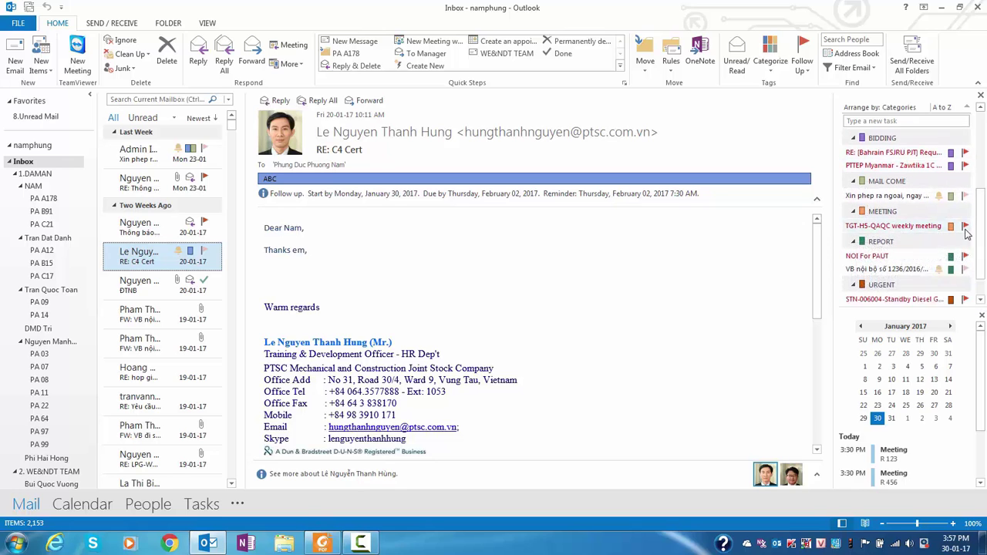
pyautogui.scroll(5, 879, 208)
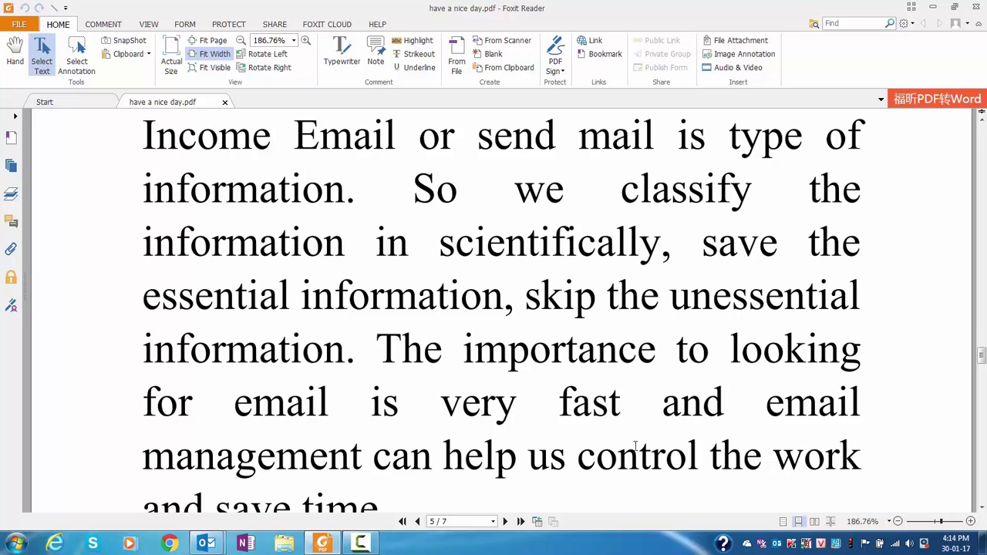
# Scroll have a nice day.pdf from page 5 to the thank-you message on page 7
pyautogui.scroll(-1, 636, 443)
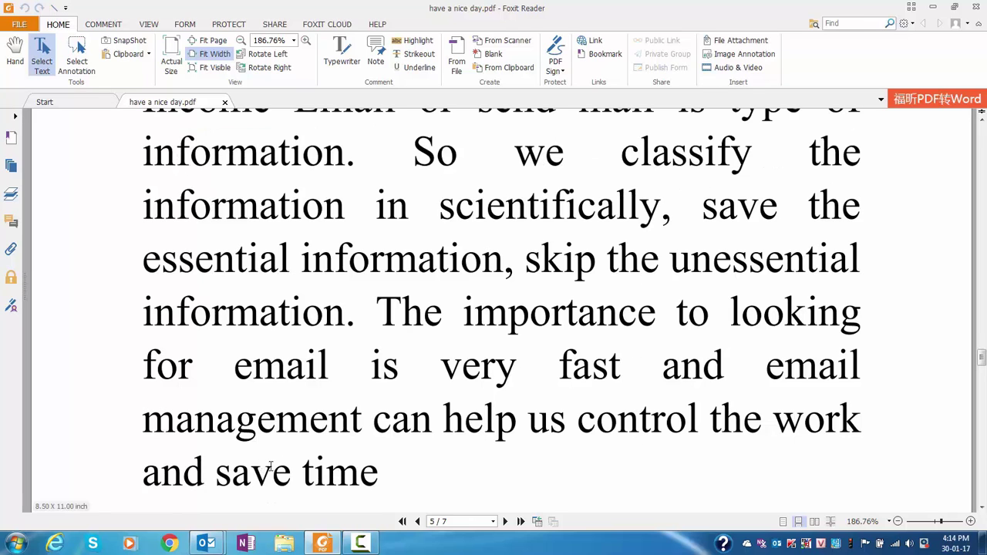
pyautogui.scroll(-10, 378, 456)
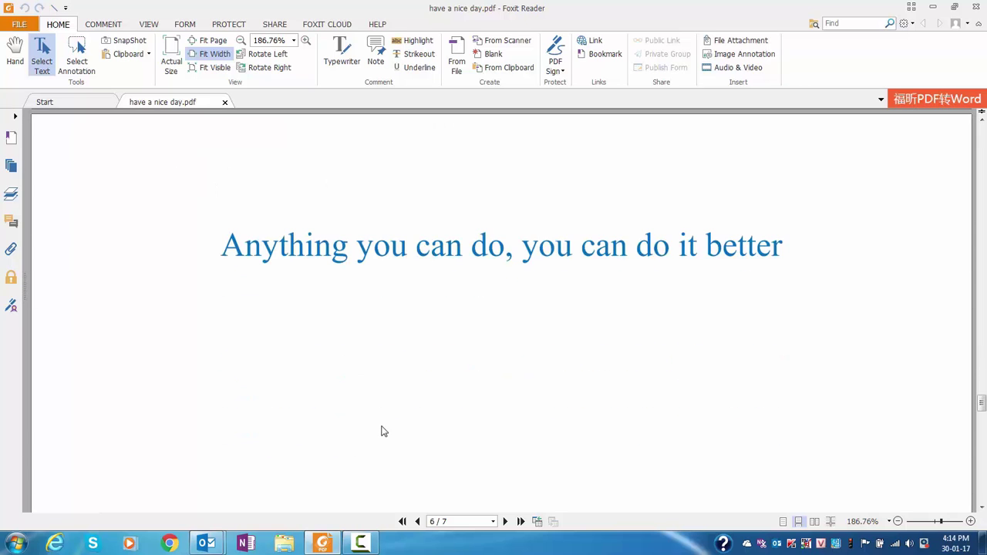
pyautogui.scroll(-1, 399, 344)
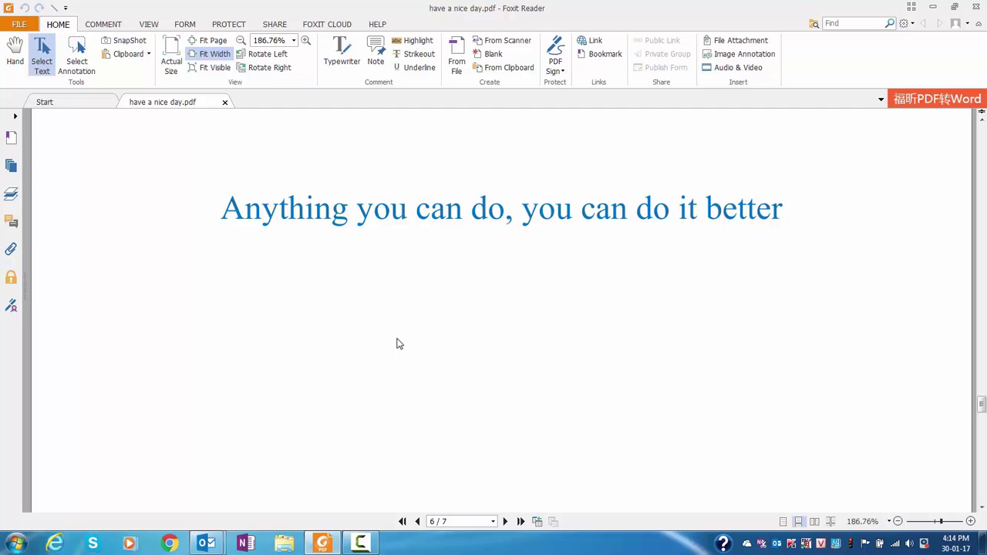
pyautogui.scroll(-10, 398, 344)
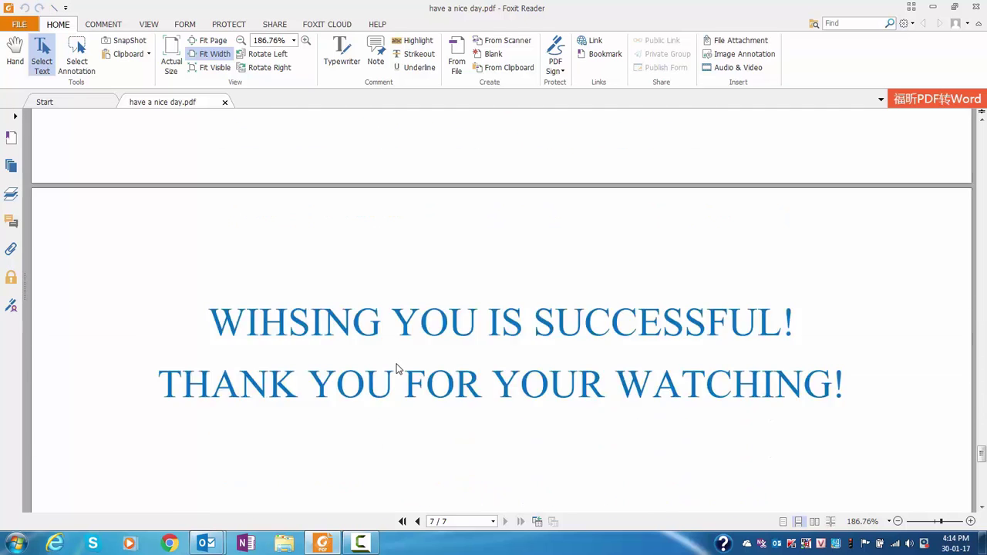
pyautogui.scroll(-3, 396, 368)
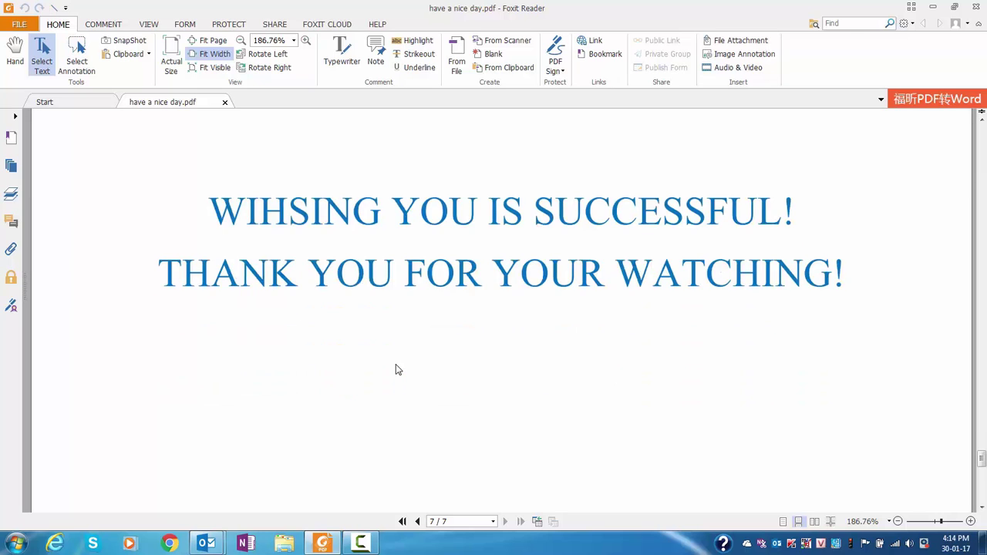